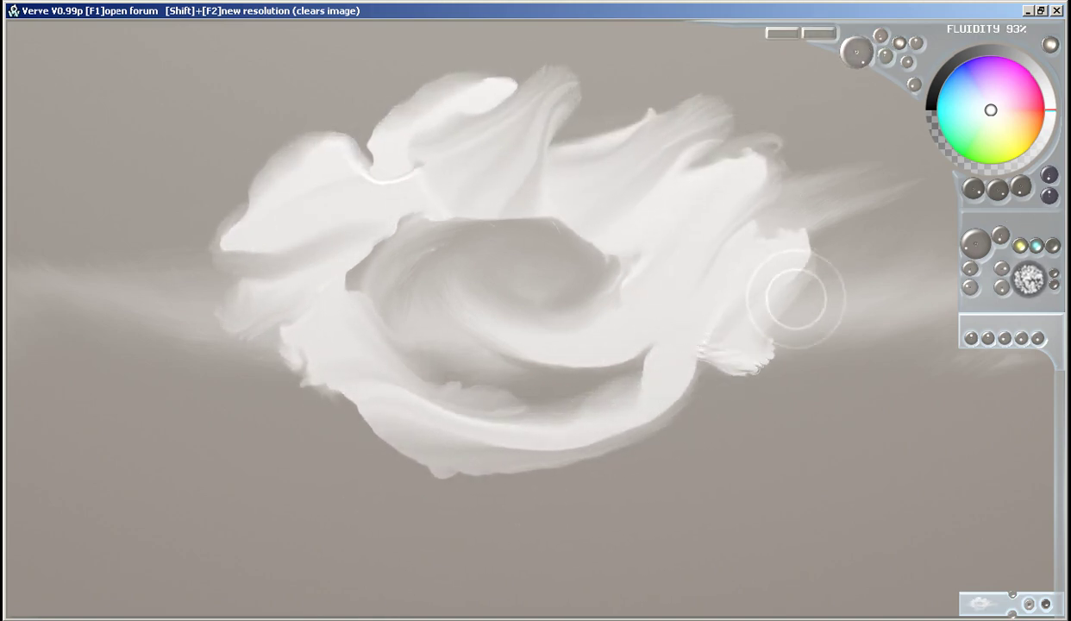
# - Smear the white paint on the canvas, choose dark blue, and paint flowing dark blue strokes across the upper half
pyautogui.moveTo(714, 113)
pyautogui.mouseDown()
pyautogui.moveTo(222, 155)
pyautogui.moveTo(566, 351)
pyautogui.moveTo(151, 502)
pyautogui.moveTo(615, 595)
pyautogui.moveTo(411, 341)
pyautogui.moveTo(548, 451)
pyautogui.moveTo(573, 107)
pyautogui.moveTo(870, 164)
pyautogui.moveTo(693, 410)
pyautogui.moveTo(807, 227)
pyautogui.moveTo(728, 418)
pyautogui.moveTo(704, 257)
pyautogui.moveTo(829, 100)
pyautogui.moveTo(1008, 19)
pyautogui.moveTo(680, 89)
pyautogui.moveTo(430, 52)
pyautogui.moveTo(96, 84)
pyautogui.moveTo(24, 490)
pyautogui.moveTo(250, 574)
pyautogui.moveTo(1005, 565)
pyautogui.moveTo(382, 564)
pyautogui.moveTo(591, 360)
pyautogui.mouseUp()
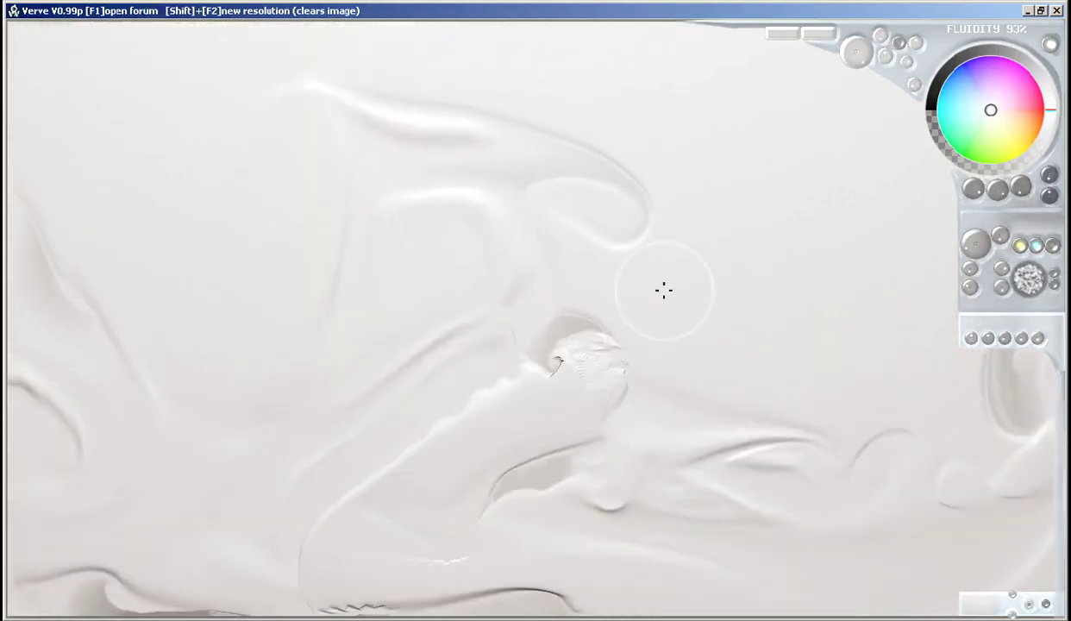
pyautogui.click(956, 89)
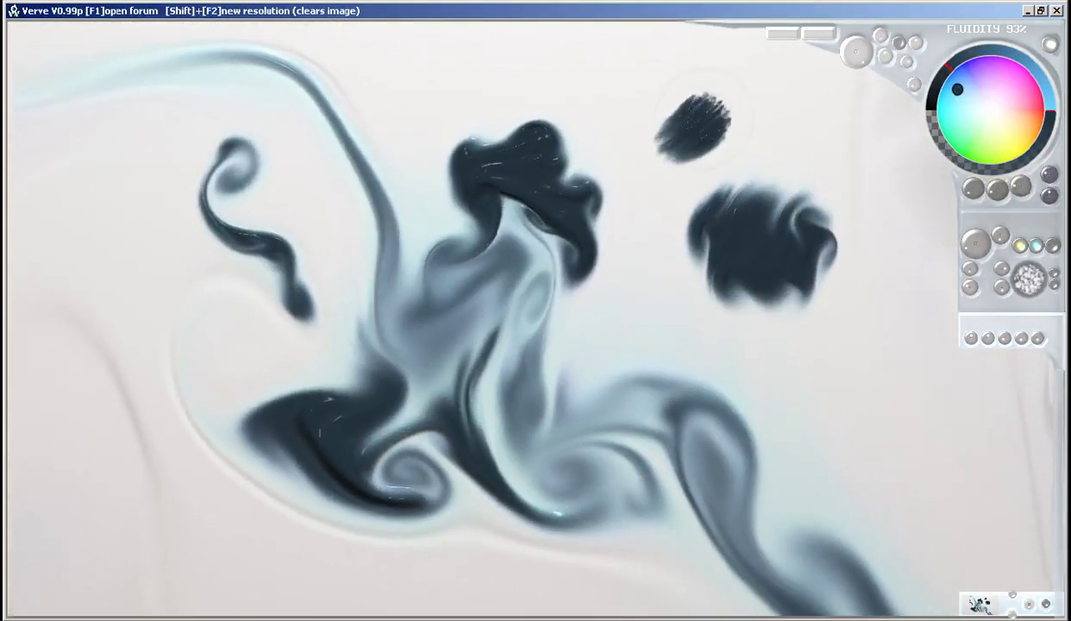
pyautogui.moveTo(464, 148); pyautogui.dragTo(518, 112)
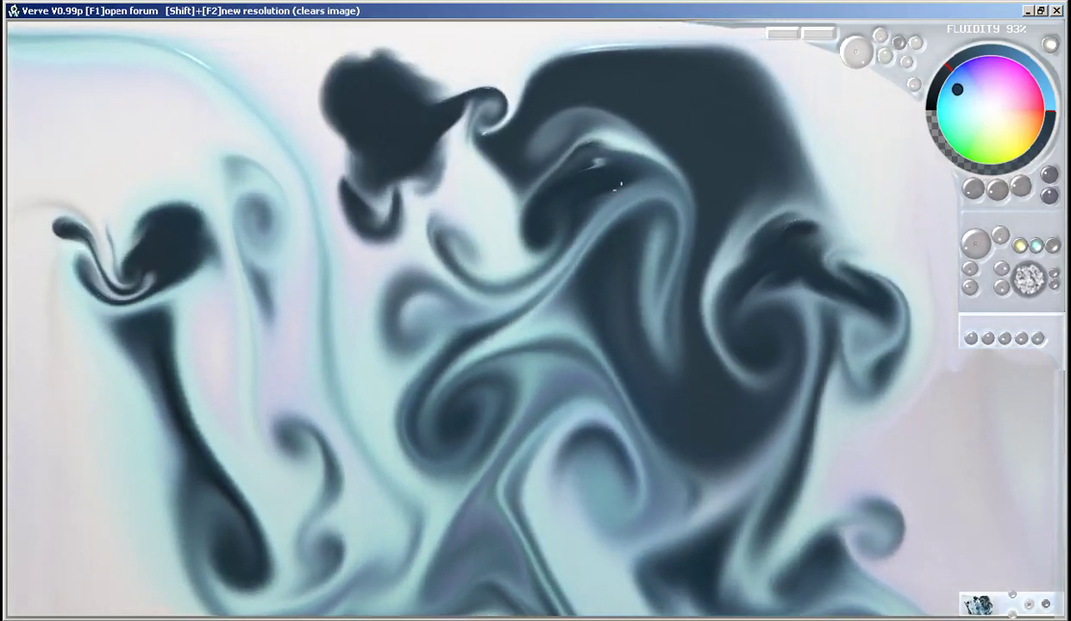
pyautogui.moveTo(496, 94); pyautogui.dragTo(501, 84)
pyautogui.moveTo(823, 172); pyautogui.dragTo(828, 165)
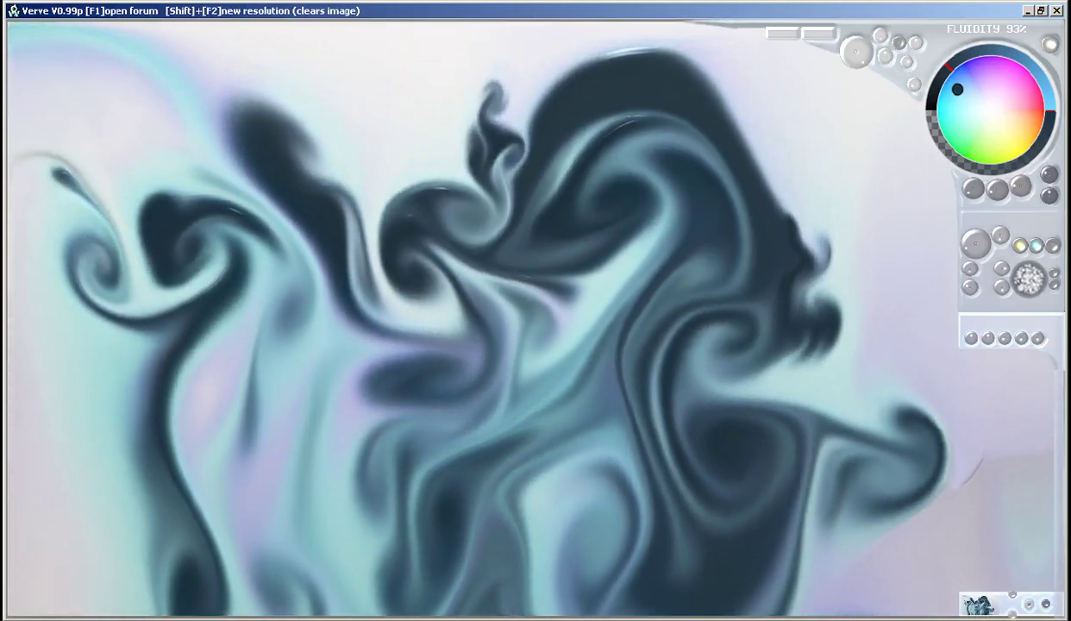
pyautogui.moveTo(750, 162); pyautogui.dragTo(681, 190)
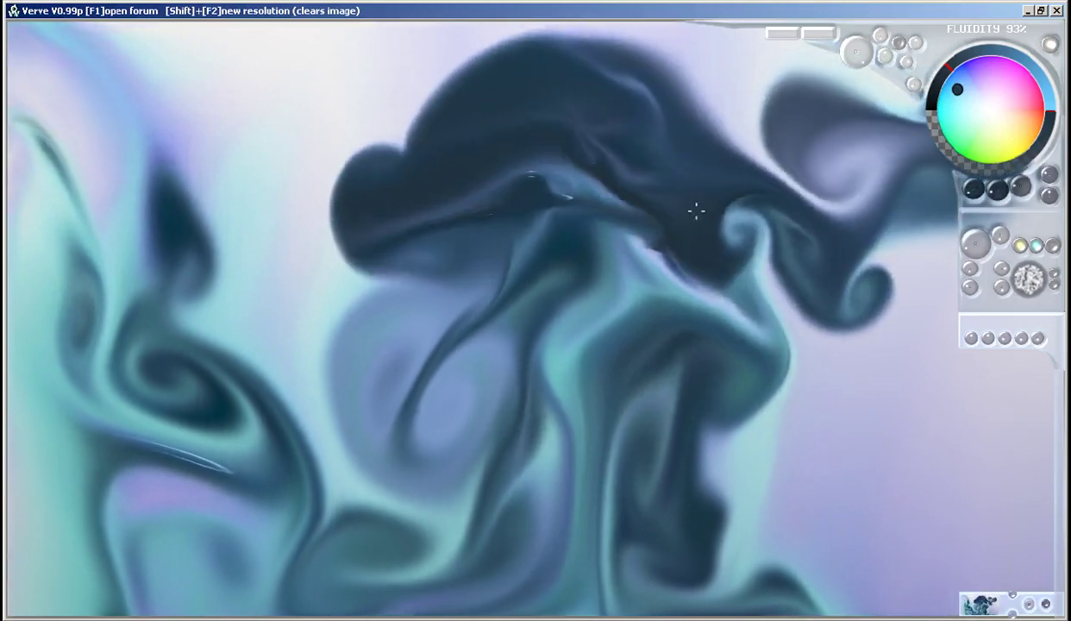
# - Choose a dark red and paint flowing strokes into the upper part of the blue swirls at 93% fluidity
pyautogui.click(1042, 115)
pyautogui.moveTo(722, 153)
pyautogui.mouseDown()
pyautogui.moveTo(707, 180)
pyautogui.moveTo(653, 155)
pyautogui.moveTo(732, 156)
pyautogui.mouseUp()
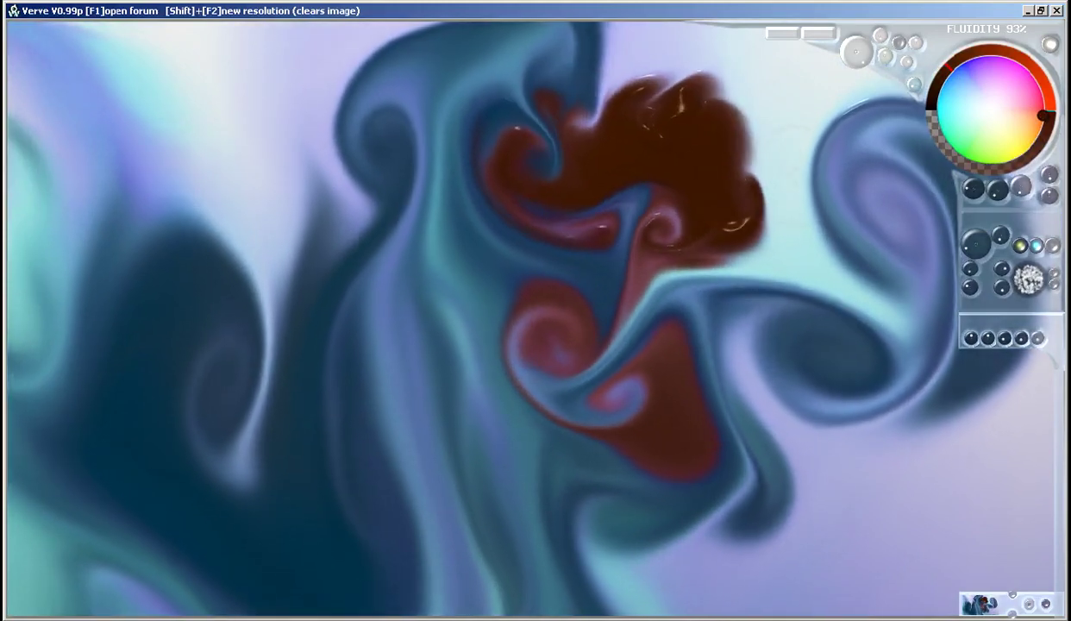
pyautogui.moveTo(783, 156); pyautogui.dragTo(742, 129)
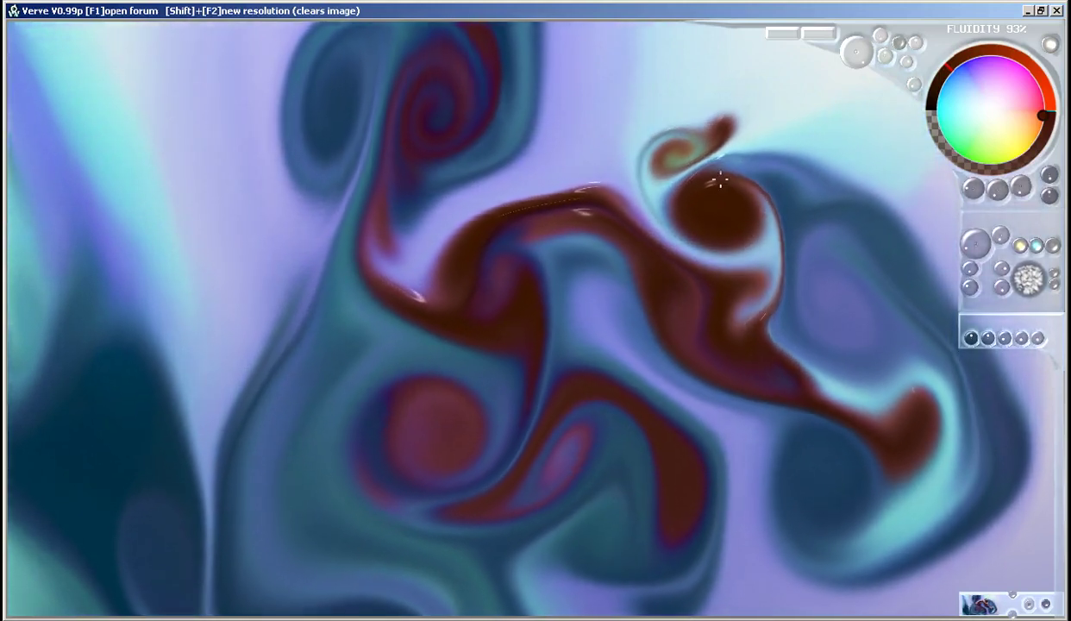
pyautogui.moveTo(710, 138); pyautogui.dragTo(714, 93)
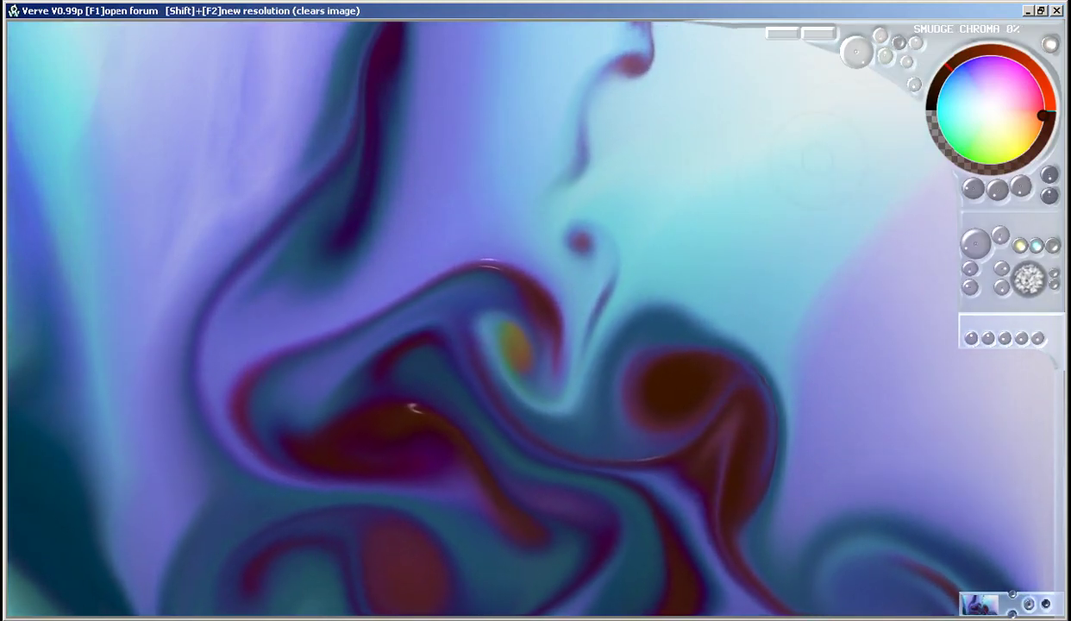
# - Cover most of the canvas with broad dark red-brown strokes at 0% smudge chroma
pyautogui.moveTo(493, 341)
pyautogui.mouseDown()
pyautogui.moveTo(756, 161)
pyautogui.moveTo(452, 380)
pyautogui.moveTo(793, 147)
pyautogui.mouseUp()
pyautogui.moveTo(861, 294)
pyautogui.mouseDown()
pyautogui.moveTo(507, 178)
pyautogui.moveTo(372, 148)
pyautogui.moveTo(854, 336)
pyautogui.moveTo(460, 119)
pyautogui.moveTo(770, 370)
pyautogui.moveTo(652, 96)
pyautogui.moveTo(625, 294)
pyautogui.moveTo(726, 195)
pyautogui.moveTo(709, 327)
pyautogui.moveTo(521, 574)
pyautogui.moveTo(474, 518)
pyautogui.moveTo(473, 143)
pyautogui.mouseUp()
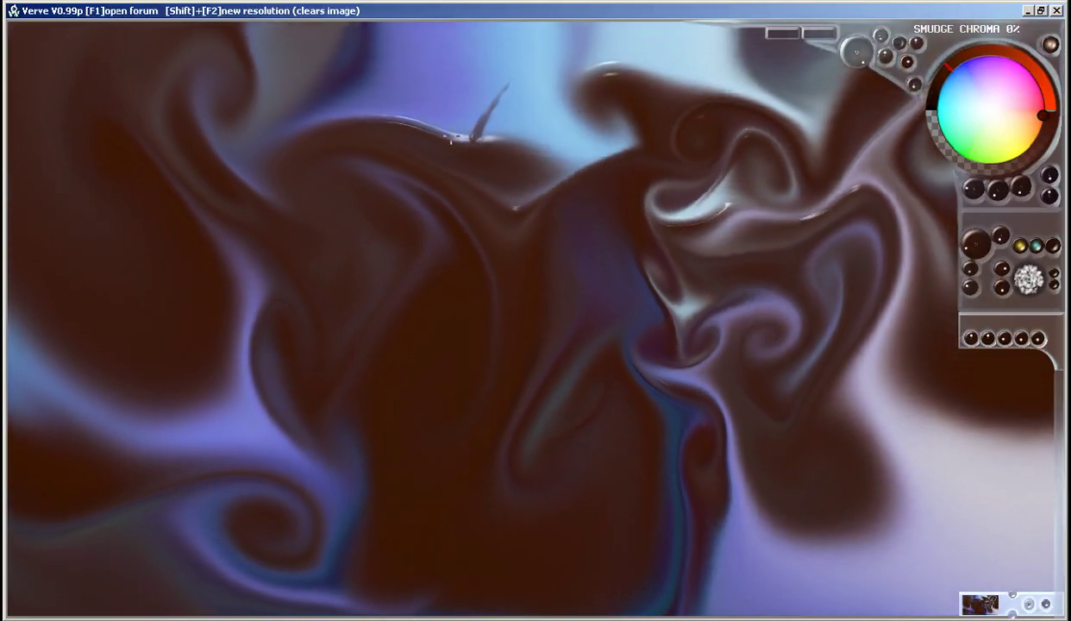
pyautogui.moveTo(806, 487)
pyautogui.mouseDown()
pyautogui.moveTo(883, 433)
pyautogui.moveTo(883, 509)
pyautogui.mouseUp()
pyautogui.moveTo(663, 111)
pyautogui.mouseDown()
pyautogui.moveTo(687, 86)
pyautogui.moveTo(430, 148)
pyautogui.moveTo(820, 110)
pyautogui.moveTo(569, 215)
pyautogui.mouseUp()
pyautogui.moveTo(841, 388)
pyautogui.mouseDown()
pyautogui.moveTo(944, 504)
pyautogui.moveTo(758, 552)
pyautogui.moveTo(281, 500)
pyautogui.moveTo(48, 526)
pyautogui.moveTo(242, 436)
pyautogui.moveTo(986, 511)
pyautogui.moveTo(771, 379)
pyautogui.mouseUp()
pyautogui.moveTo(802, 86)
pyautogui.mouseDown()
pyautogui.moveTo(693, 69)
pyautogui.moveTo(733, 116)
pyautogui.mouseUp()
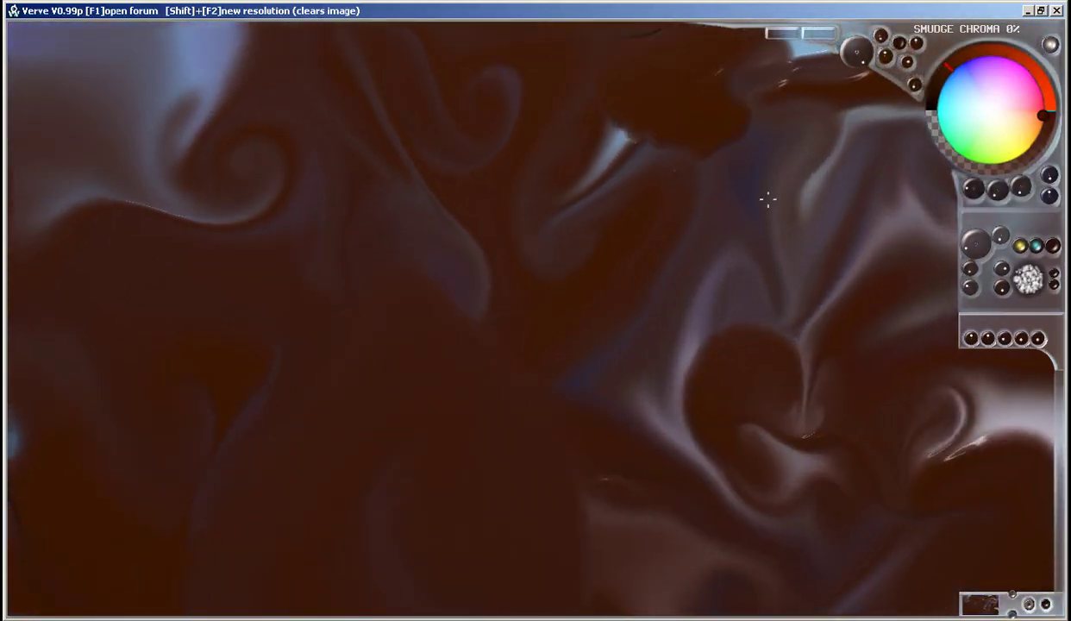
# - Choose near-white and swirl strokes of it through the dark brown paint at 0% smudge chroma
pyautogui.click(991, 112)
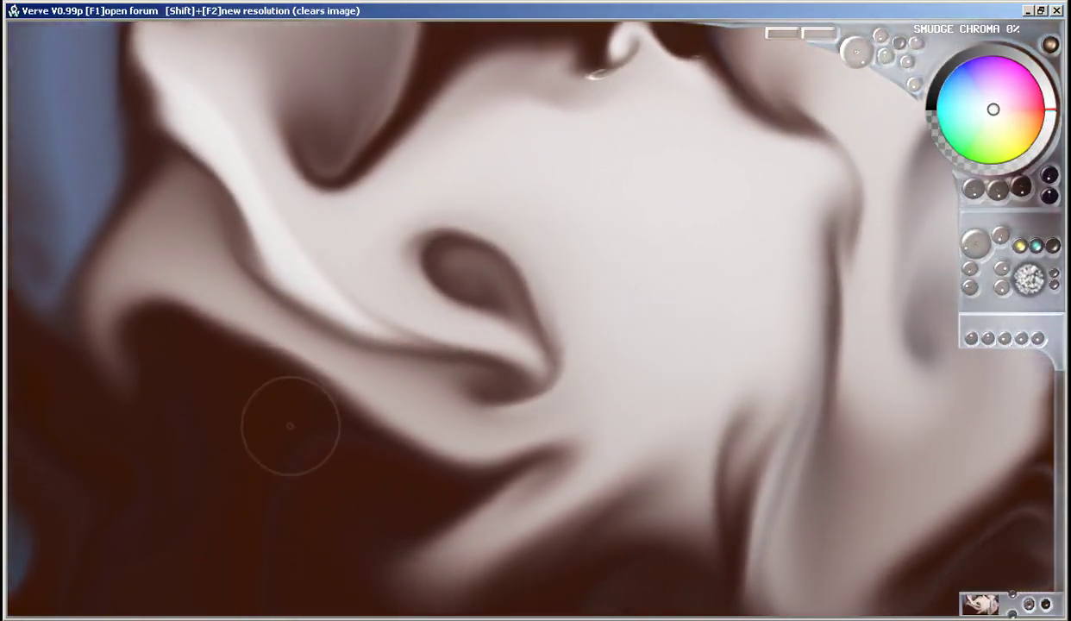
pyautogui.moveTo(250, 422)
pyautogui.mouseDown()
pyautogui.moveTo(220, 472)
pyautogui.moveTo(251, 483)
pyautogui.moveTo(337, 406)
pyautogui.mouseUp()
pyautogui.moveTo(418, 409)
pyautogui.mouseDown()
pyautogui.moveTo(412, 487)
pyautogui.moveTo(530, 433)
pyautogui.moveTo(595, 459)
pyautogui.mouseUp()
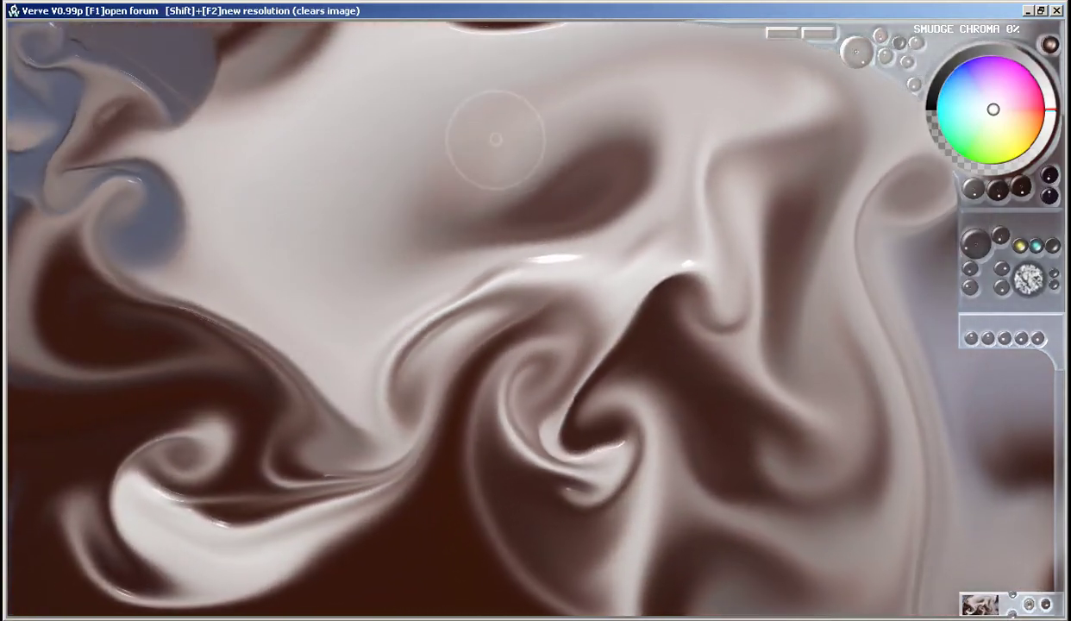
pyautogui.moveTo(293, 211)
pyautogui.mouseDown()
pyautogui.moveTo(219, 110)
pyautogui.moveTo(149, 55)
pyautogui.mouseUp()
pyautogui.moveTo(341, 148)
pyautogui.mouseDown()
pyautogui.moveTo(408, 142)
pyautogui.moveTo(247, 124)
pyautogui.moveTo(285, 228)
pyautogui.mouseUp()
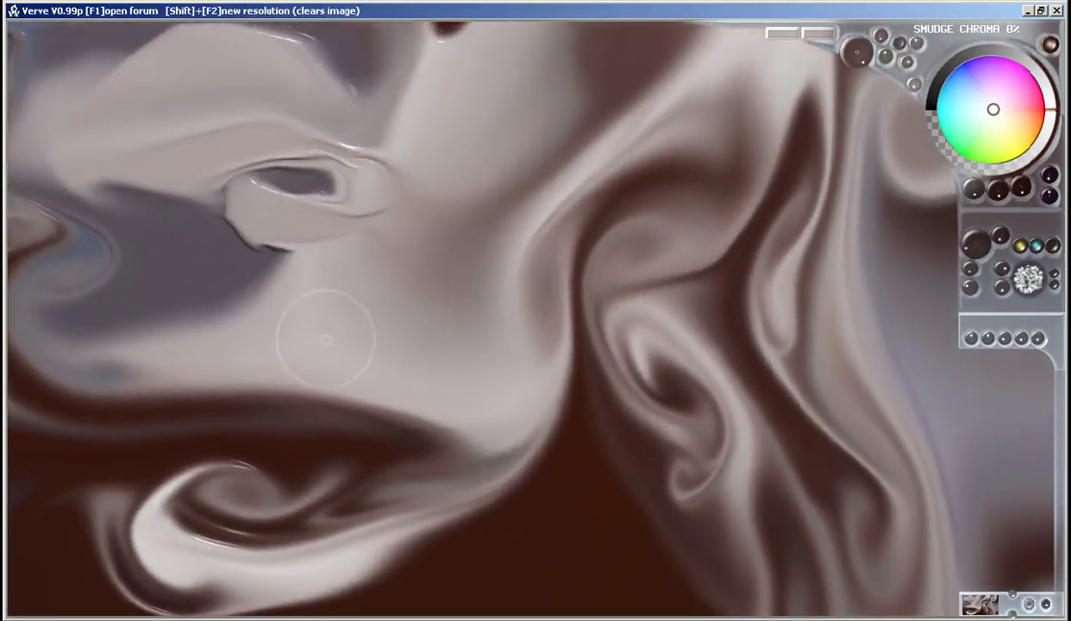
pyautogui.moveTo(326, 339); pyautogui.dragTo(374, 175)
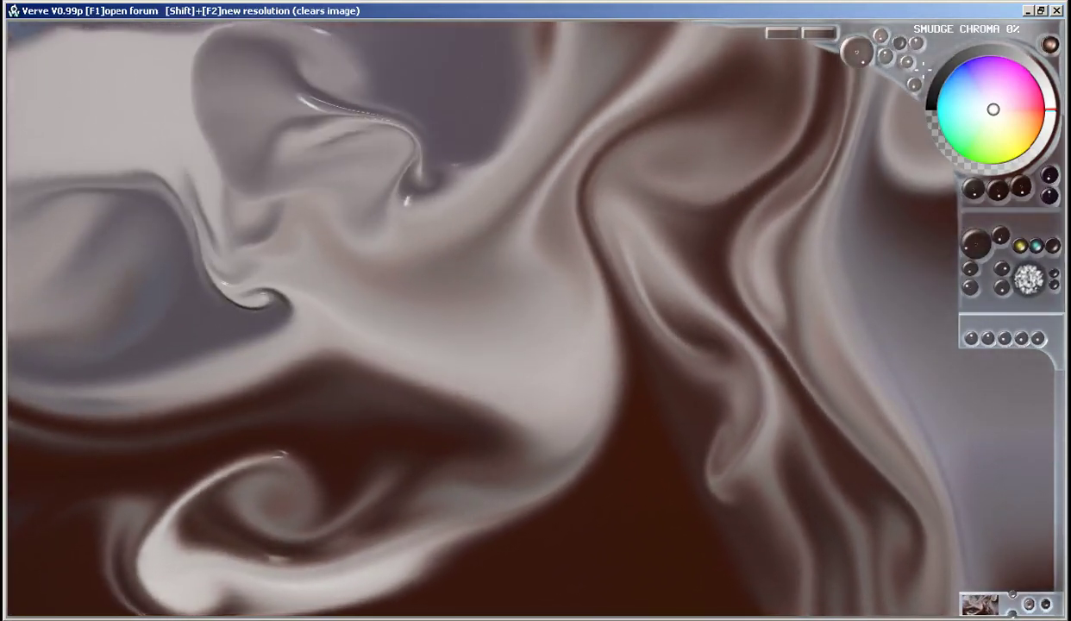
# - Set smudge chroma to 10% and swirl white strokes through the paint across the canvas
pyautogui.moveTo(912, 84); pyautogui.dragTo(957, 75)
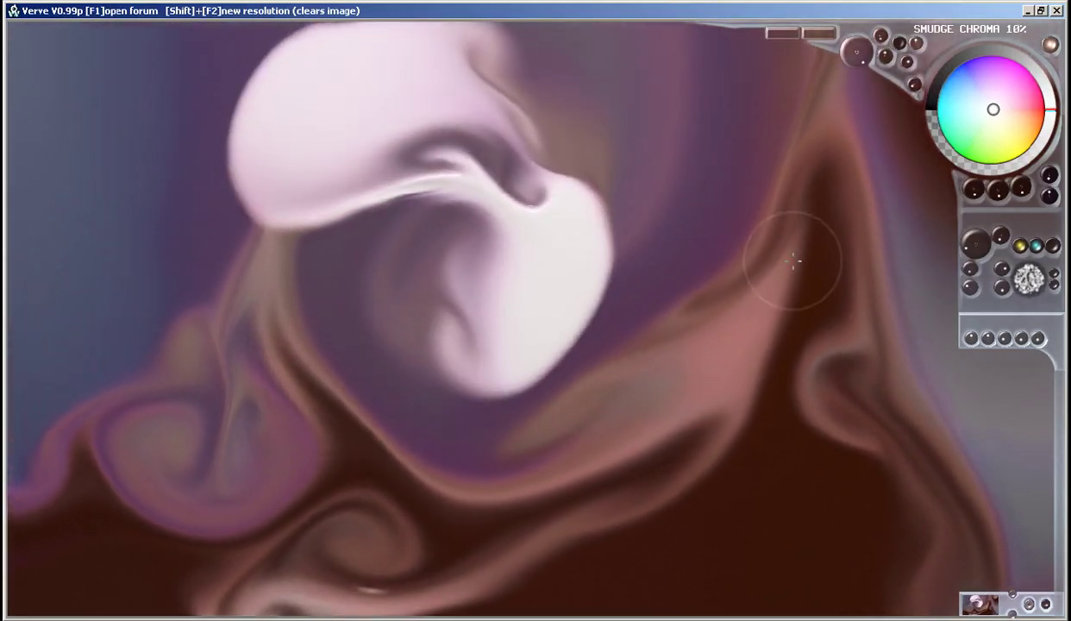
pyautogui.moveTo(659, 149)
pyautogui.mouseDown()
pyautogui.moveTo(571, 256)
pyautogui.moveTo(617, 249)
pyautogui.moveTo(681, 142)
pyautogui.moveTo(746, 287)
pyautogui.moveTo(858, 266)
pyautogui.moveTo(769, 233)
pyautogui.moveTo(815, 337)
pyautogui.moveTo(767, 271)
pyautogui.mouseUp()
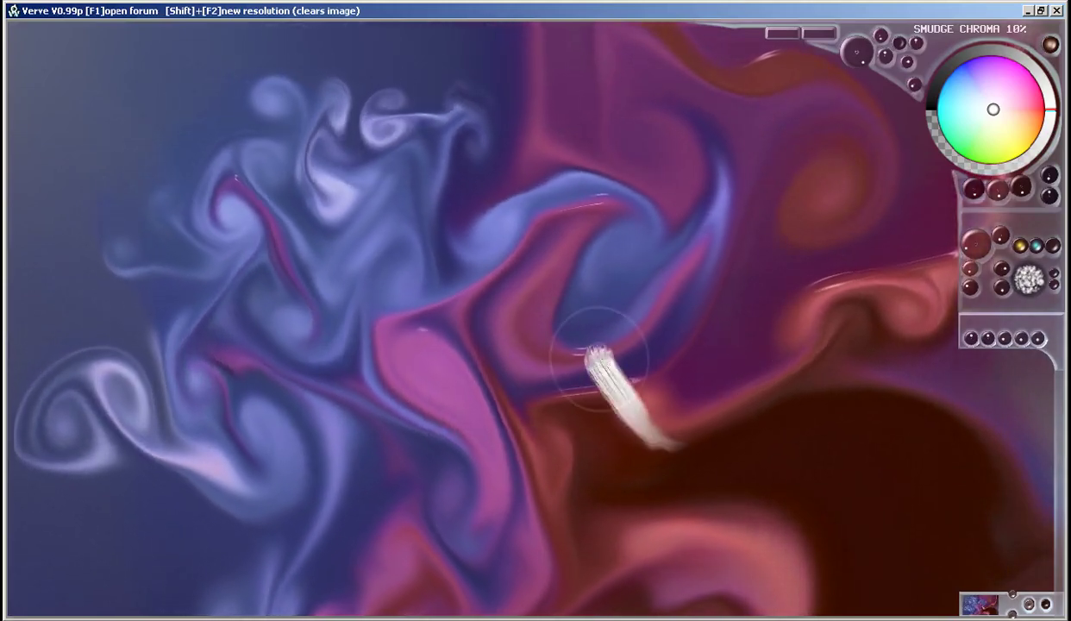
pyautogui.moveTo(720, 240); pyautogui.dragTo(780, 249)
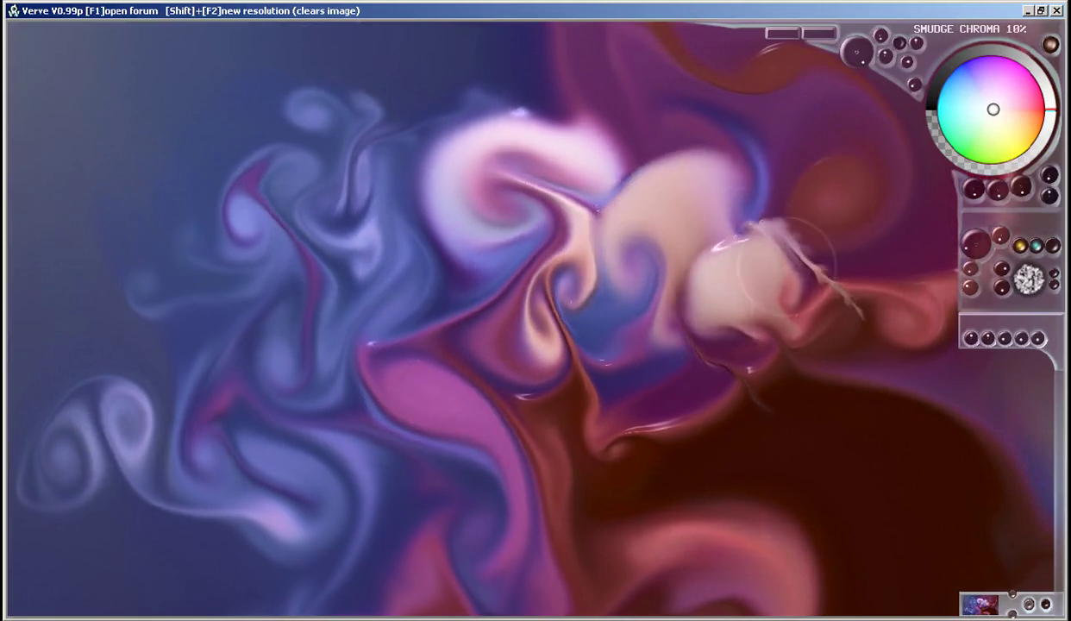
pyautogui.moveTo(480, 350)
pyautogui.mouseDown()
pyautogui.moveTo(366, 280)
pyautogui.moveTo(686, 192)
pyautogui.moveTo(500, 189)
pyautogui.mouseUp()
pyautogui.moveTo(168, 138); pyautogui.dragTo(95, 146)
pyautogui.moveTo(79, 223)
pyautogui.mouseDown()
pyautogui.moveTo(93, 256)
pyautogui.moveTo(83, 293)
pyautogui.mouseUp()
pyautogui.click(203, 79)
pyautogui.moveTo(153, 196); pyautogui.dragTo(209, 171)
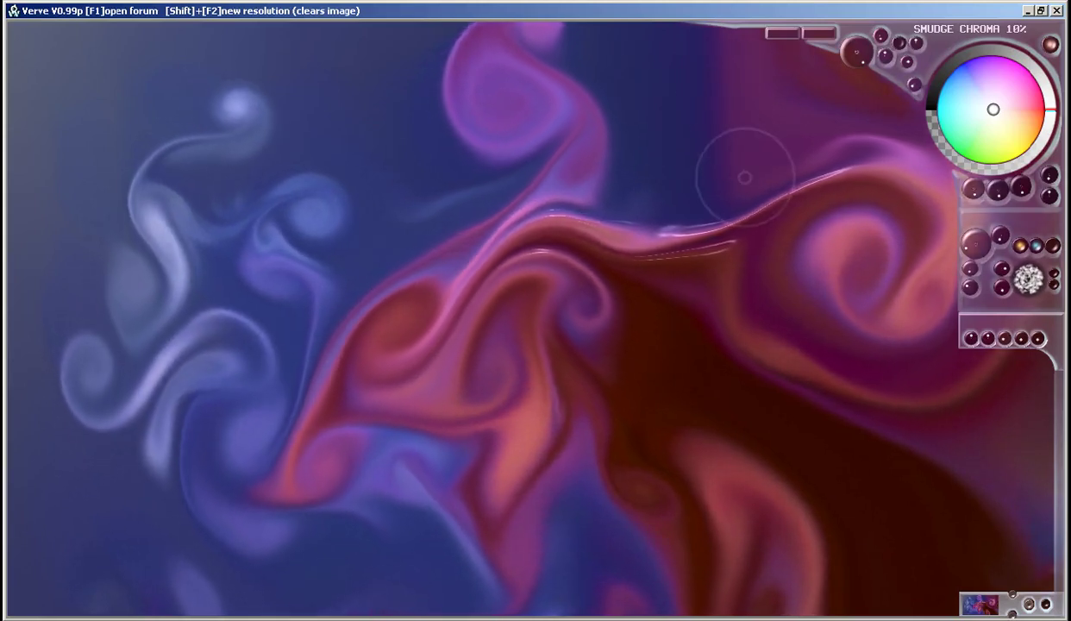
# - Choose black and paint strokes over the blue and red swirls at 10% smudge chroma
pyautogui.click(932, 109)
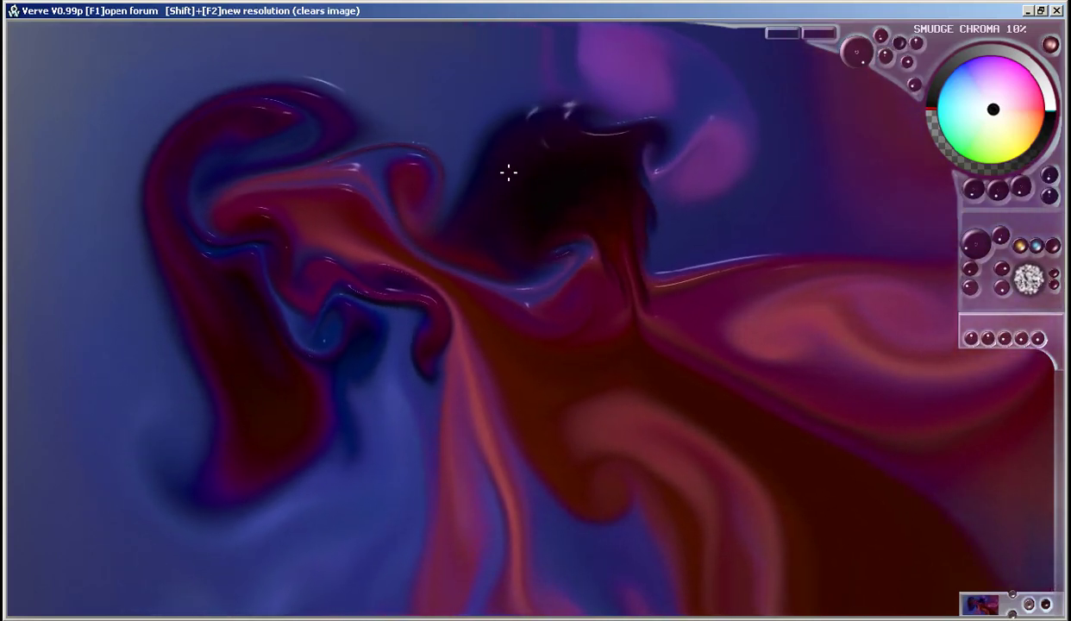
pyautogui.moveTo(652, 297); pyautogui.dragTo(569, 332)
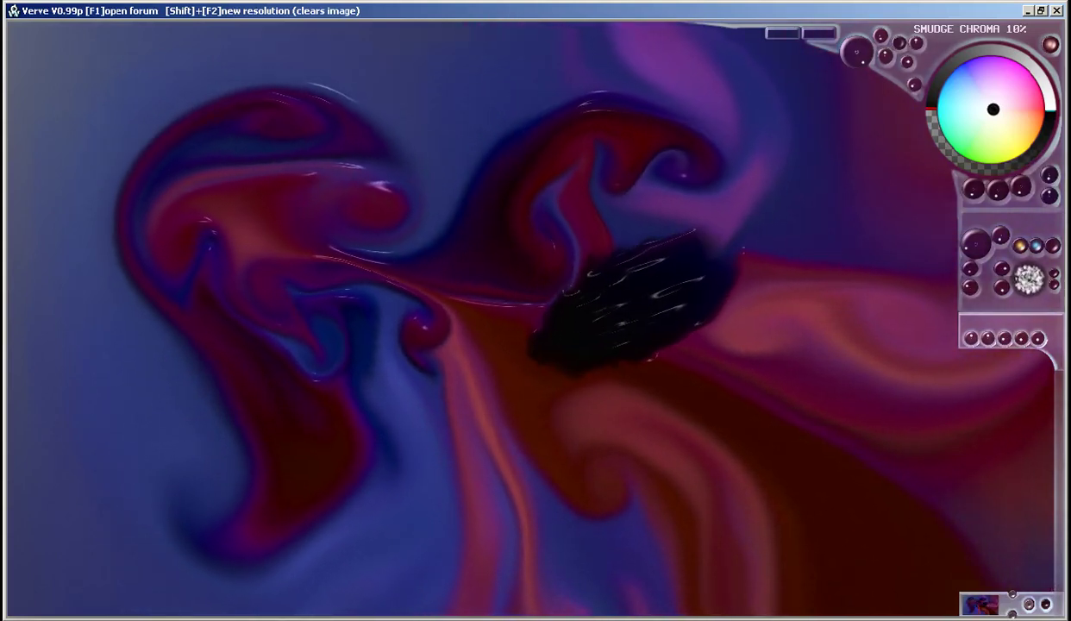
pyautogui.moveTo(428, 103); pyautogui.dragTo(528, 266)
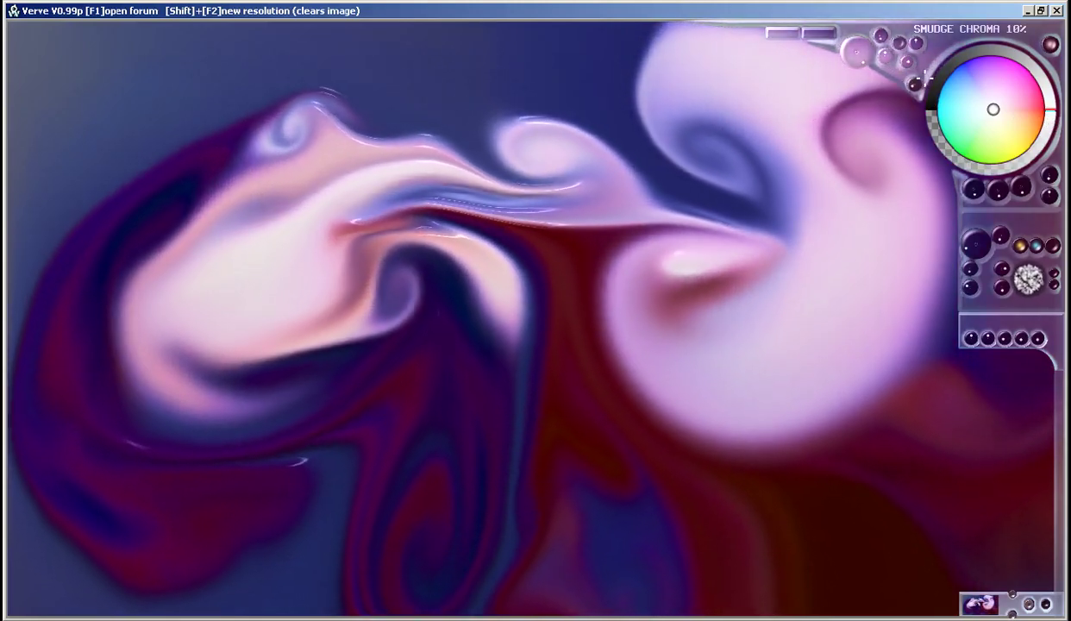
# - Set smudge chroma to 100%, choose red, and paint a stroke across the upper middle of the canvas
pyautogui.moveTo(915, 85); pyautogui.dragTo(1039, 77)
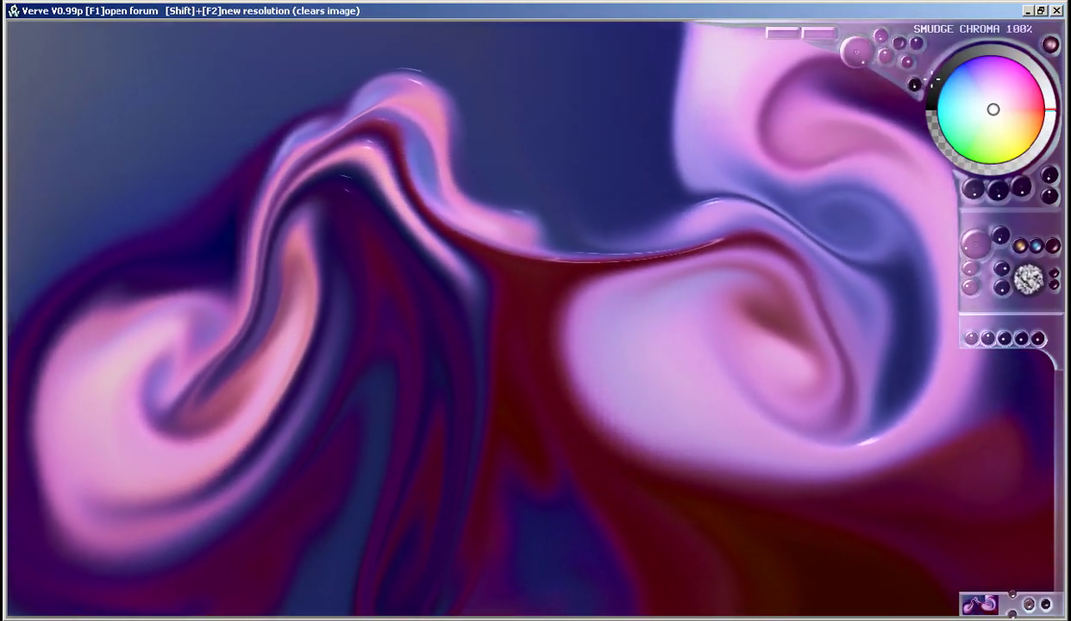
pyautogui.click(1043, 108)
pyautogui.moveTo(650, 138)
pyautogui.mouseDown()
pyautogui.moveTo(444, 345)
pyautogui.moveTo(482, 229)
pyautogui.mouseUp()
# - Choose yellow and paint strokes through the middle and lower right of the canvas
pyautogui.click(1019, 155)
pyautogui.moveTo(547, 235)
pyautogui.mouseDown()
pyautogui.moveTo(617, 226)
pyautogui.moveTo(677, 244)
pyautogui.mouseUp()
pyautogui.moveTo(586, 342)
pyautogui.mouseDown()
pyautogui.moveTo(519, 253)
pyautogui.moveTo(358, 294)
pyautogui.moveTo(561, 220)
pyautogui.moveTo(868, 309)
pyautogui.moveTo(638, 272)
pyautogui.mouseUp()
pyautogui.moveTo(868, 414); pyautogui.dragTo(659, 358)
pyautogui.moveTo(478, 53); pyautogui.dragTo(586, 263)
# - Darken the yellow to near-black, set the fluidity to 37%, and paint strokes in the centre, finishing with fluid smudge at 50%
pyautogui.click(932, 109)
pyautogui.moveTo(764, 194)
pyautogui.mouseDown()
pyautogui.moveTo(569, 260)
pyautogui.moveTo(498, 172)
pyautogui.moveTo(614, 257)
pyautogui.moveTo(531, 209)
pyautogui.moveTo(187, 132)
pyautogui.moveTo(971, 446)
pyautogui.moveTo(500, 229)
pyautogui.moveTo(375, 397)
pyautogui.moveTo(595, 414)
pyautogui.mouseUp()
pyautogui.moveTo(856, 52); pyautogui.dragTo(769, 112)
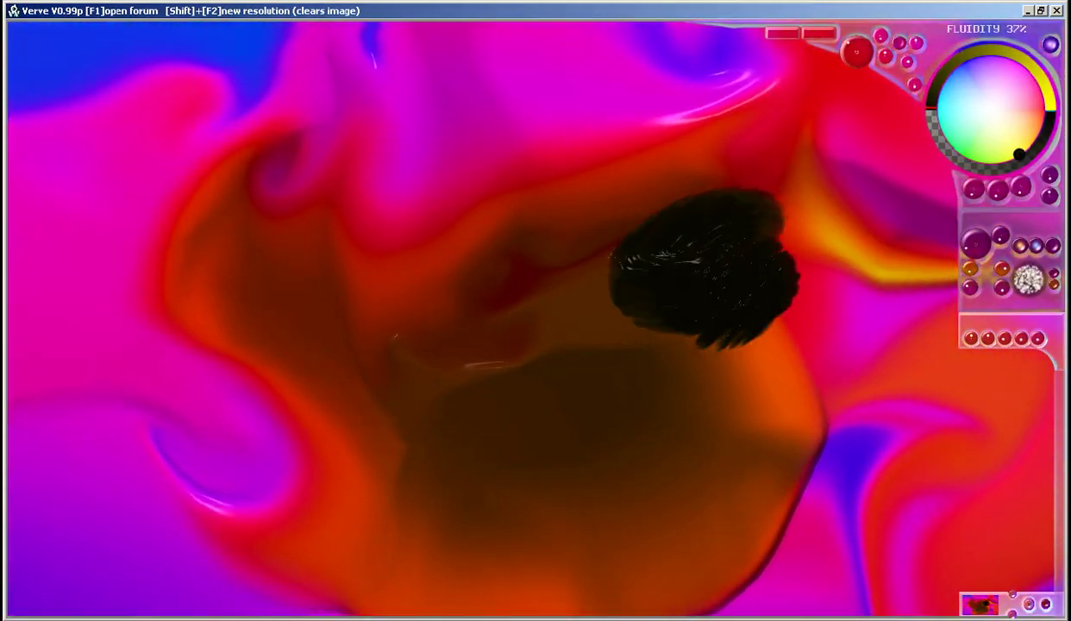
pyautogui.moveTo(719, 189)
pyautogui.mouseDown()
pyautogui.moveTo(642, 257)
pyautogui.moveTo(634, 306)
pyautogui.moveTo(689, 242)
pyautogui.moveTo(710, 303)
pyautogui.mouseUp()
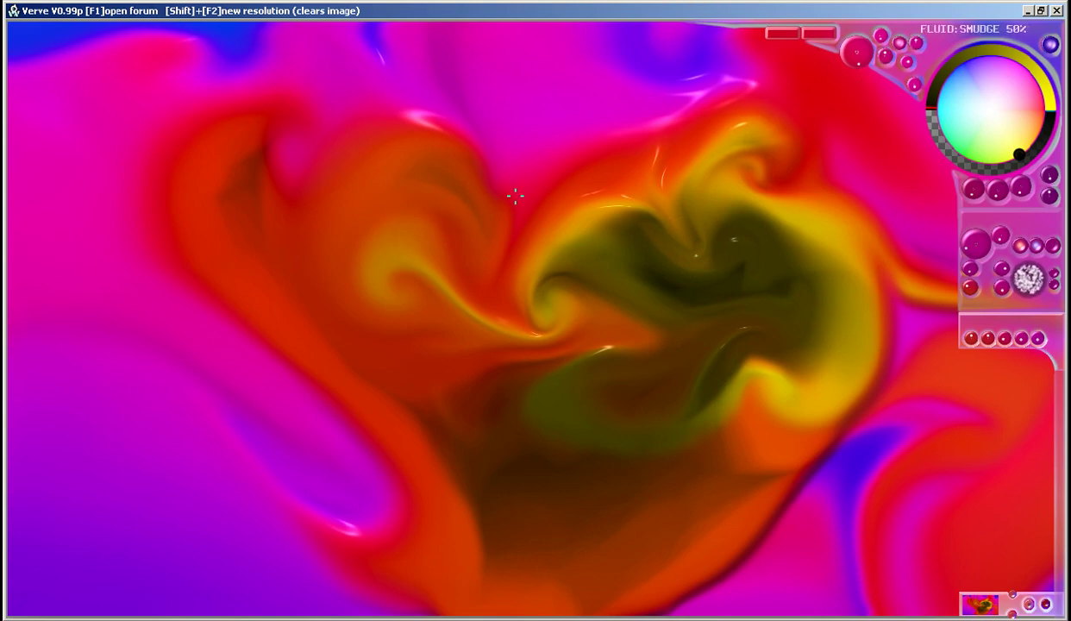
pyautogui.moveTo(632, 114)
pyautogui.mouseDown()
pyautogui.moveTo(203, 377)
pyautogui.moveTo(530, 239)
pyautogui.moveTo(621, 318)
pyautogui.mouseUp()
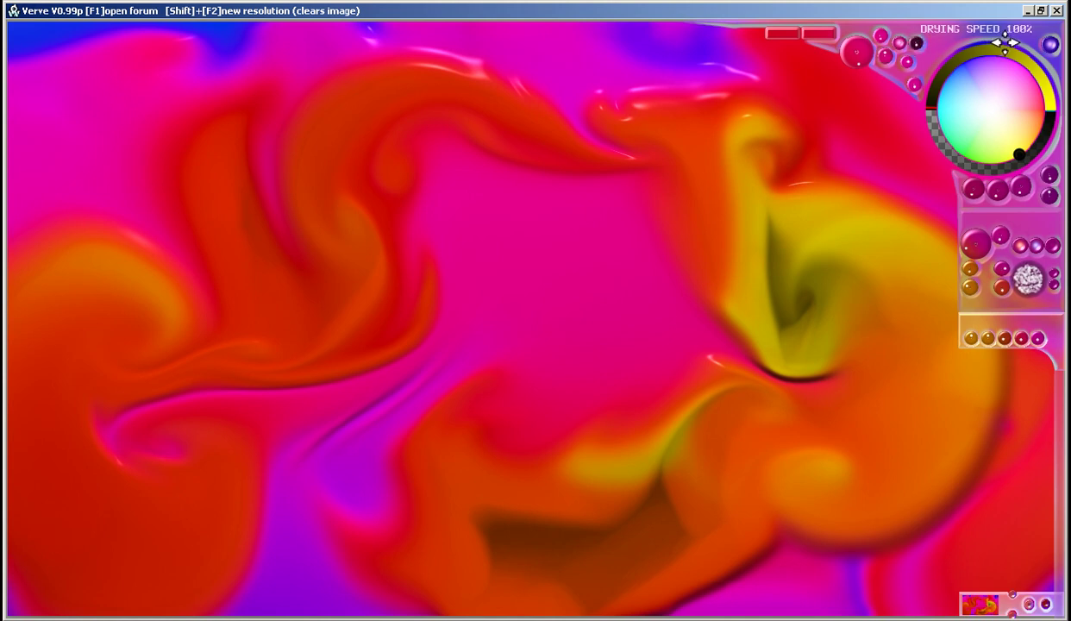
# - Try a large dark stroke at 100% drying speed, undo it, and paint fresh dark strokes across the canvas centre
pyautogui.moveTo(735, 157)
pyautogui.mouseDown()
pyautogui.moveTo(697, 192)
pyautogui.moveTo(695, 334)
pyautogui.moveTo(717, 407)
pyautogui.mouseUp()
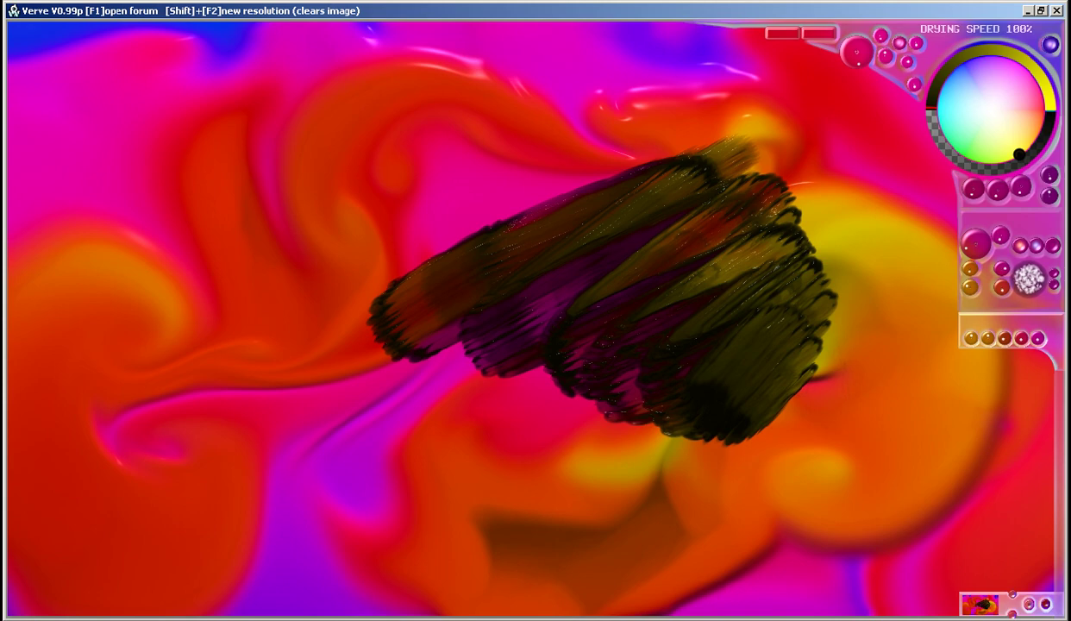
pyautogui.hotkey('ctrl', 'z')
pyautogui.moveTo(750, 176)
pyautogui.mouseDown()
pyautogui.moveTo(430, 275)
pyautogui.moveTo(609, 192)
pyautogui.moveTo(490, 322)
pyautogui.moveTo(650, 215)
pyautogui.moveTo(808, 437)
pyautogui.moveTo(383, 299)
pyautogui.moveTo(561, 276)
pyautogui.moveTo(681, 167)
pyautogui.moveTo(741, 225)
pyautogui.mouseUp()
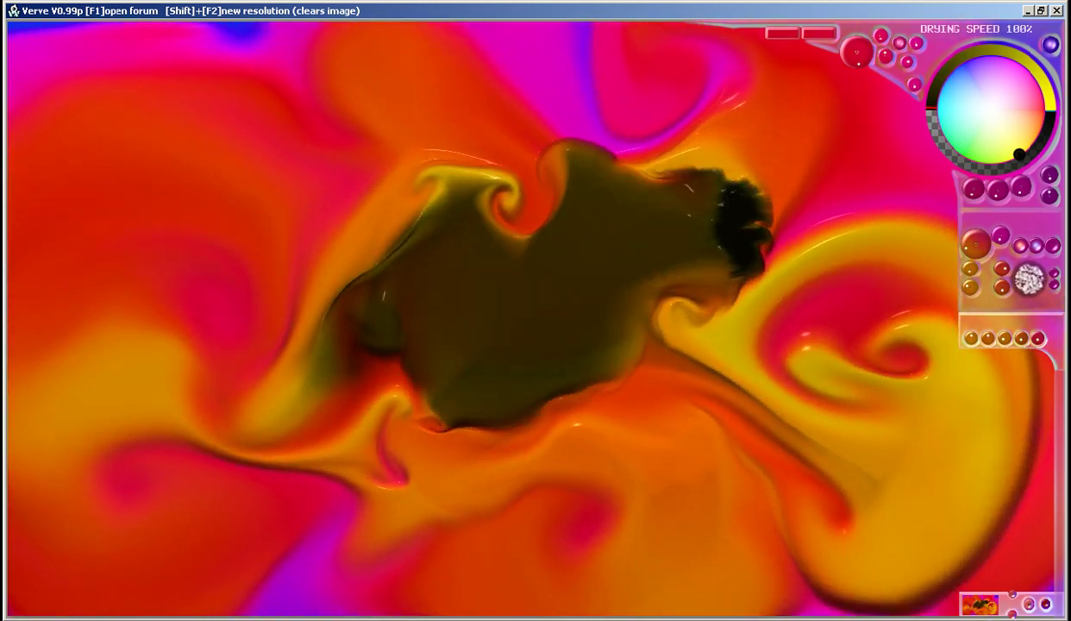
pyautogui.moveTo(743, 226)
pyautogui.mouseDown()
pyautogui.moveTo(414, 198)
pyautogui.moveTo(634, 358)
pyautogui.moveTo(631, 284)
pyautogui.moveTo(585, 226)
pyautogui.moveTo(179, 83)
pyautogui.moveTo(155, 466)
pyautogui.moveTo(444, 241)
pyautogui.moveTo(573, 194)
pyautogui.moveTo(609, 298)
pyautogui.moveTo(508, 378)
pyautogui.moveTo(545, 269)
pyautogui.moveTo(477, 131)
pyautogui.moveTo(359, 227)
pyautogui.moveTo(431, 298)
pyautogui.moveTo(561, 267)
pyautogui.moveTo(741, 155)
pyautogui.moveTo(705, 331)
pyautogui.moveTo(543, 332)
pyautogui.mouseUp()
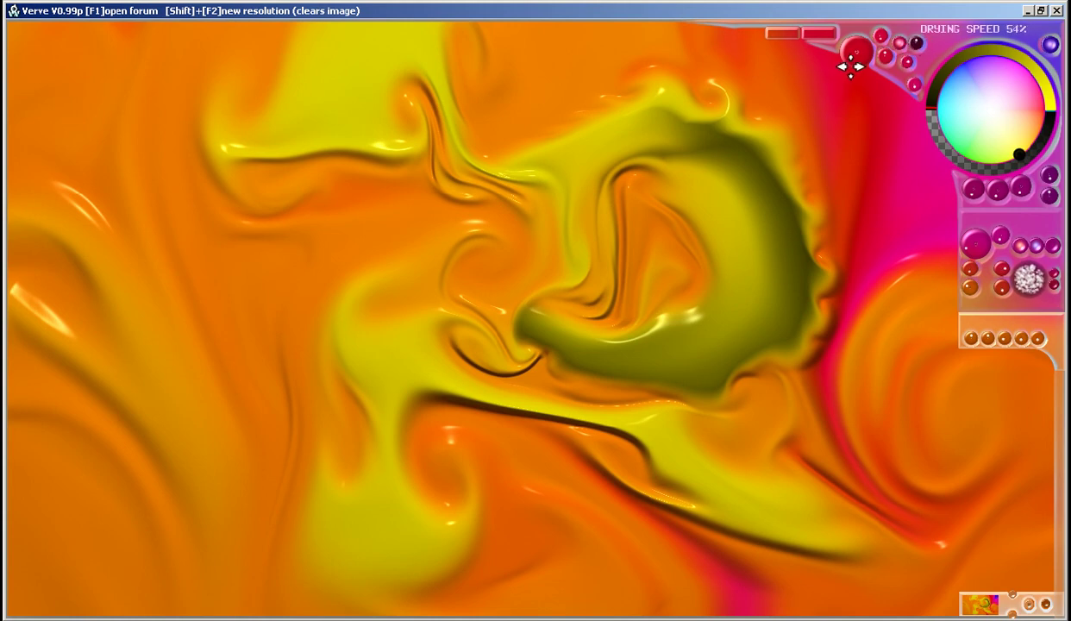
# - With drying speed at 51%, paint thick dark and white strokes over the yellow and orange paint
pyautogui.moveTo(733, 219)
pyautogui.mouseDown()
pyautogui.moveTo(834, 168)
pyautogui.moveTo(776, 220)
pyautogui.moveTo(791, 281)
pyautogui.moveTo(737, 117)
pyautogui.moveTo(603, 86)
pyautogui.moveTo(423, 324)
pyautogui.mouseUp()
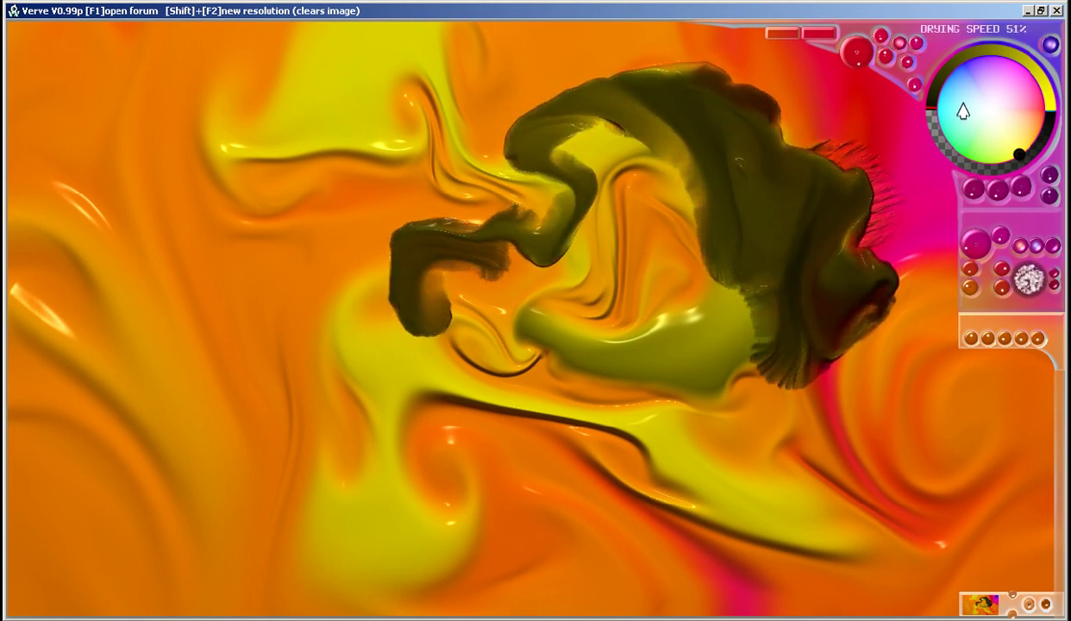
pyautogui.moveTo(522, 191)
pyautogui.mouseDown()
pyautogui.moveTo(396, 379)
pyautogui.moveTo(466, 442)
pyautogui.moveTo(561, 214)
pyautogui.moveTo(552, 191)
pyautogui.moveTo(672, 177)
pyautogui.mouseUp()
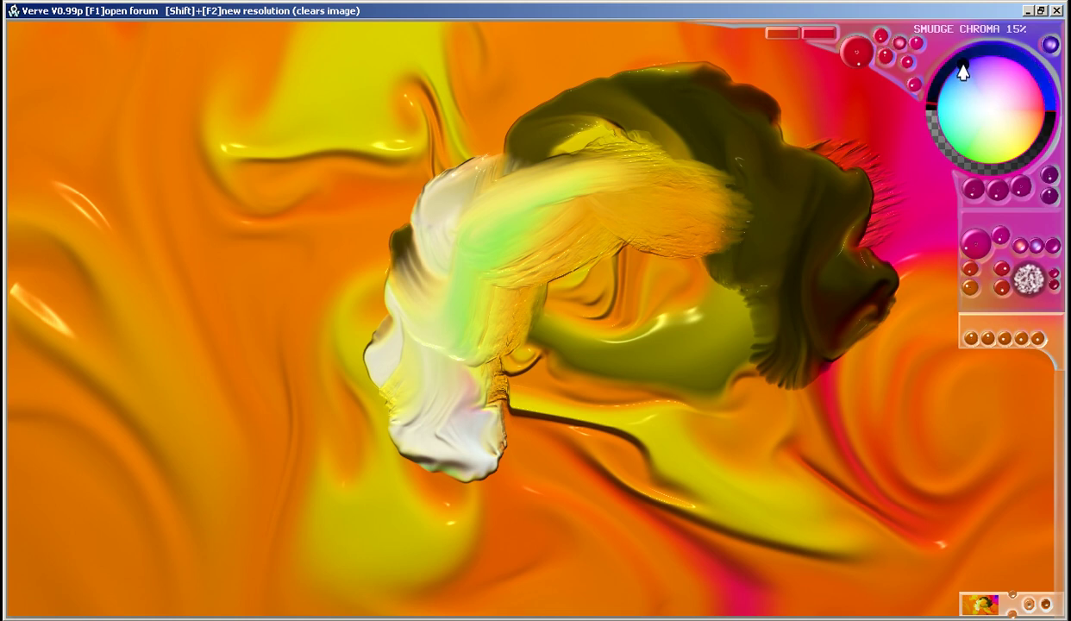
# - Fill the whole canvas with very dark blue and brush feathered off-white strokes outward from the centre
pyautogui.press('Delete')
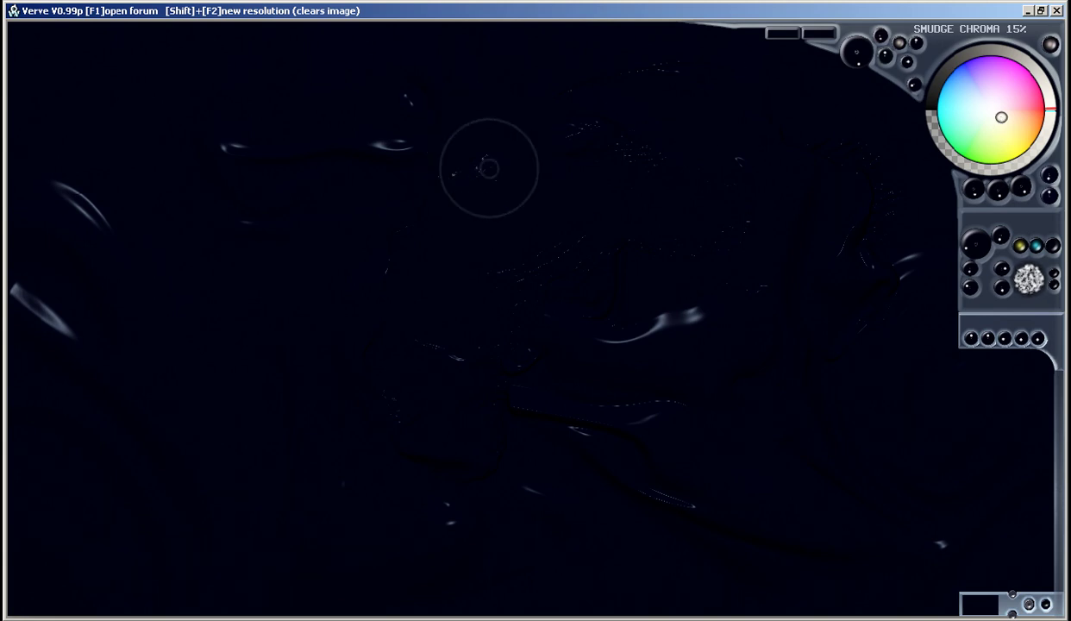
pyautogui.moveTo(395, 159)
pyautogui.mouseDown()
pyautogui.moveTo(479, 235)
pyautogui.moveTo(438, 491)
pyautogui.moveTo(426, 371)
pyautogui.moveTo(633, 143)
pyautogui.moveTo(585, 158)
pyautogui.moveTo(656, 161)
pyautogui.moveTo(515, 274)
pyautogui.moveTo(645, 77)
pyautogui.moveTo(748, 100)
pyautogui.moveTo(607, 177)
pyautogui.moveTo(817, 129)
pyautogui.mouseUp()
pyautogui.moveTo(585, 187); pyautogui.dragTo(893, 166)
pyautogui.moveTo(677, 158)
pyautogui.mouseDown()
pyautogui.moveTo(760, 148)
pyautogui.moveTo(695, 215)
pyautogui.moveTo(842, 282)
pyautogui.moveTo(811, 301)
pyautogui.moveTo(645, 329)
pyautogui.moveTo(629, 478)
pyautogui.moveTo(516, 569)
pyautogui.moveTo(309, 561)
pyautogui.moveTo(287, 503)
pyautogui.moveTo(311, 375)
pyautogui.moveTo(335, 334)
pyautogui.moveTo(165, 290)
pyautogui.moveTo(143, 220)
pyautogui.moveTo(160, 155)
pyautogui.moveTo(232, 183)
pyautogui.moveTo(287, 187)
pyautogui.moveTo(353, 107)
pyautogui.moveTo(454, 143)
pyautogui.moveTo(494, 177)
pyautogui.moveTo(267, 96)
pyautogui.moveTo(594, 112)
pyautogui.moveTo(575, 160)
pyautogui.moveTo(471, 176)
pyautogui.moveTo(559, 208)
pyautogui.moveTo(595, 99)
pyautogui.moveTo(616, 115)
pyautogui.moveTo(431, 189)
pyautogui.moveTo(362, 95)
pyautogui.moveTo(517, 156)
pyautogui.moveTo(544, 212)
pyautogui.moveTo(663, 155)
pyautogui.moveTo(660, 310)
pyautogui.moveTo(762, 412)
pyautogui.mouseUp()
pyautogui.moveTo(697, 350)
pyautogui.mouseDown()
pyautogui.moveTo(789, 441)
pyautogui.moveTo(634, 371)
pyautogui.moveTo(585, 425)
pyautogui.moveTo(454, 295)
pyautogui.moveTo(620, 311)
pyautogui.moveTo(581, 390)
pyautogui.moveTo(566, 455)
pyautogui.moveTo(379, 448)
pyautogui.mouseUp()
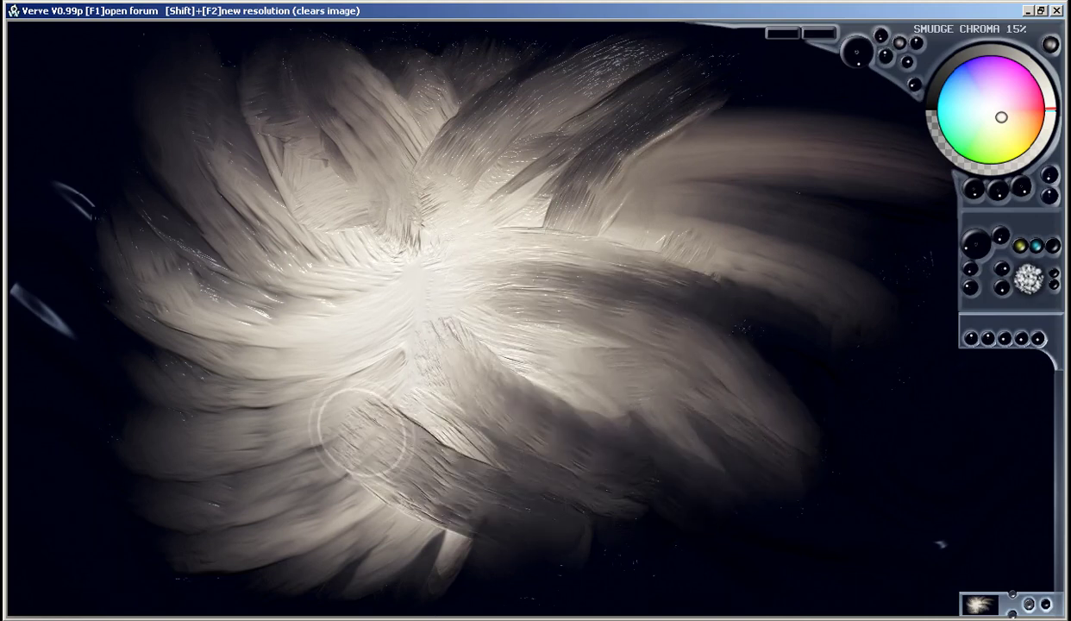
pyautogui.moveTo(724, 306)
pyautogui.mouseDown()
pyautogui.moveTo(382, 292)
pyautogui.moveTo(586, 444)
pyautogui.mouseUp()
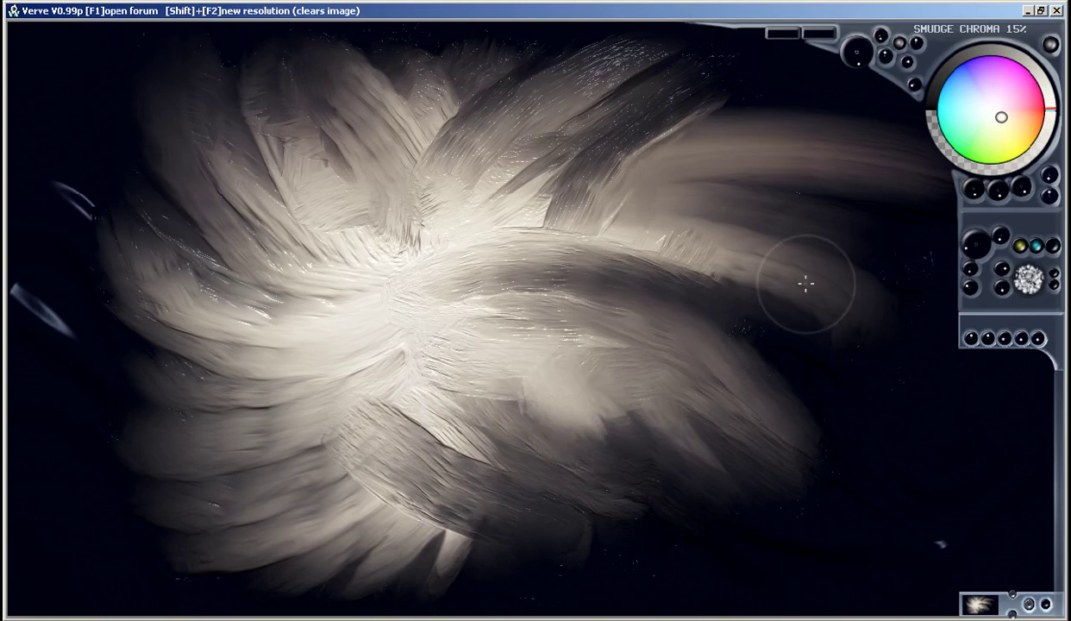
# - Brush pale green-white strokes over the right side of the canvas and blend them toward the centre
pyautogui.moveTo(828, 345)
pyautogui.mouseDown()
pyautogui.moveTo(812, 370)
pyautogui.moveTo(888, 382)
pyautogui.moveTo(759, 342)
pyautogui.moveTo(681, 345)
pyautogui.moveTo(645, 461)
pyautogui.moveTo(872, 359)
pyautogui.moveTo(953, 478)
pyautogui.mouseUp()
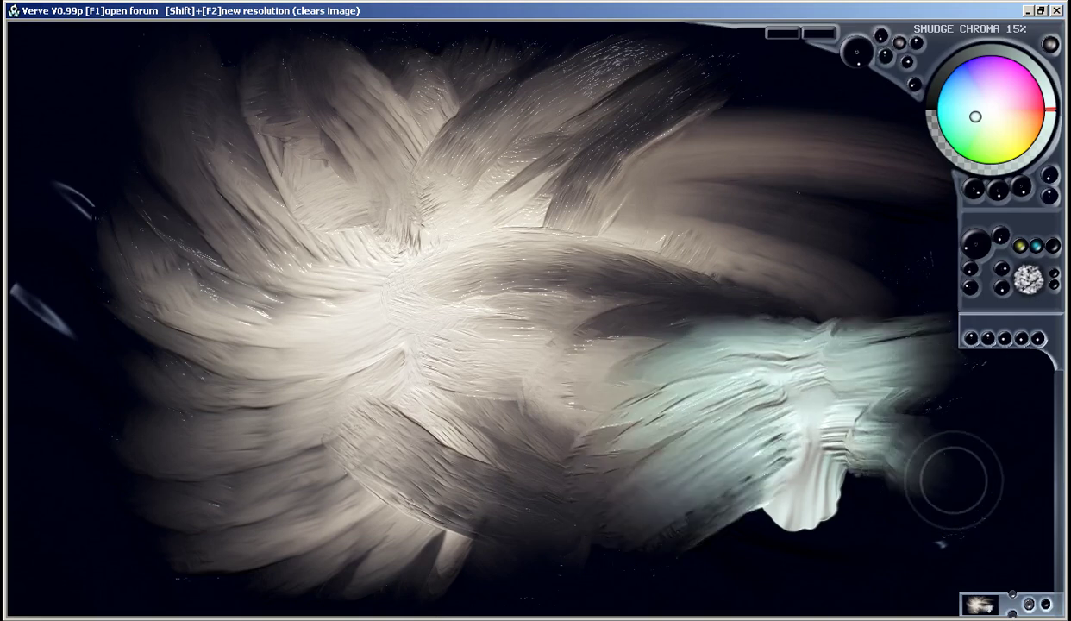
pyautogui.moveTo(824, 444); pyautogui.dragTo(926, 474)
pyautogui.moveTo(748, 277)
pyautogui.mouseDown()
pyautogui.moveTo(807, 186)
pyautogui.moveTo(848, 167)
pyautogui.moveTo(862, 186)
pyautogui.moveTo(793, 104)
pyautogui.moveTo(706, 82)
pyautogui.moveTo(603, 198)
pyautogui.moveTo(746, 220)
pyautogui.moveTo(645, 347)
pyautogui.moveTo(808, 334)
pyautogui.moveTo(871, 258)
pyautogui.moveTo(763, 93)
pyautogui.moveTo(543, 198)
pyautogui.moveTo(640, 215)
pyautogui.moveTo(664, 353)
pyautogui.moveTo(888, 332)
pyautogui.moveTo(702, 354)
pyautogui.moveTo(896, 284)
pyautogui.moveTo(604, 367)
pyautogui.moveTo(491, 412)
pyautogui.moveTo(466, 483)
pyautogui.moveTo(431, 465)
pyautogui.moveTo(508, 402)
pyautogui.moveTo(648, 449)
pyautogui.moveTo(311, 430)
pyautogui.moveTo(382, 501)
pyautogui.moveTo(251, 514)
pyautogui.moveTo(293, 440)
pyautogui.moveTo(448, 414)
pyautogui.moveTo(436, 358)
pyautogui.moveTo(332, 409)
pyautogui.moveTo(222, 438)
pyautogui.moveTo(383, 425)
pyautogui.moveTo(432, 356)
pyautogui.mouseUp()
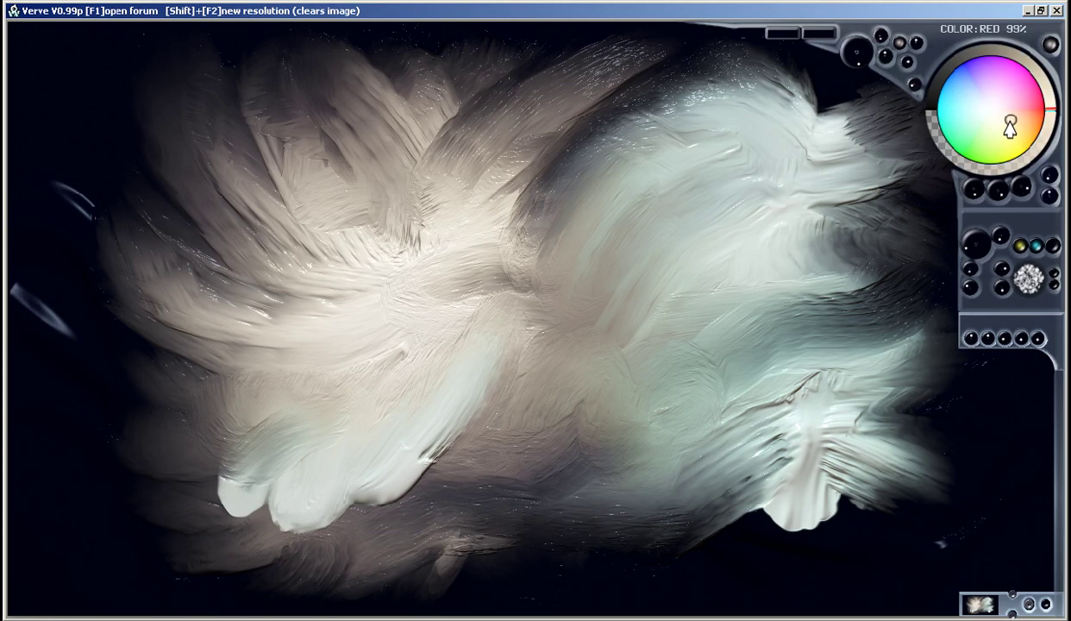
# - Paint a cream patch and a light blue patch left of the canvas centre and blend them into the surrounding strokes
pyautogui.moveTo(305, 354); pyautogui.dragTo(377, 385)
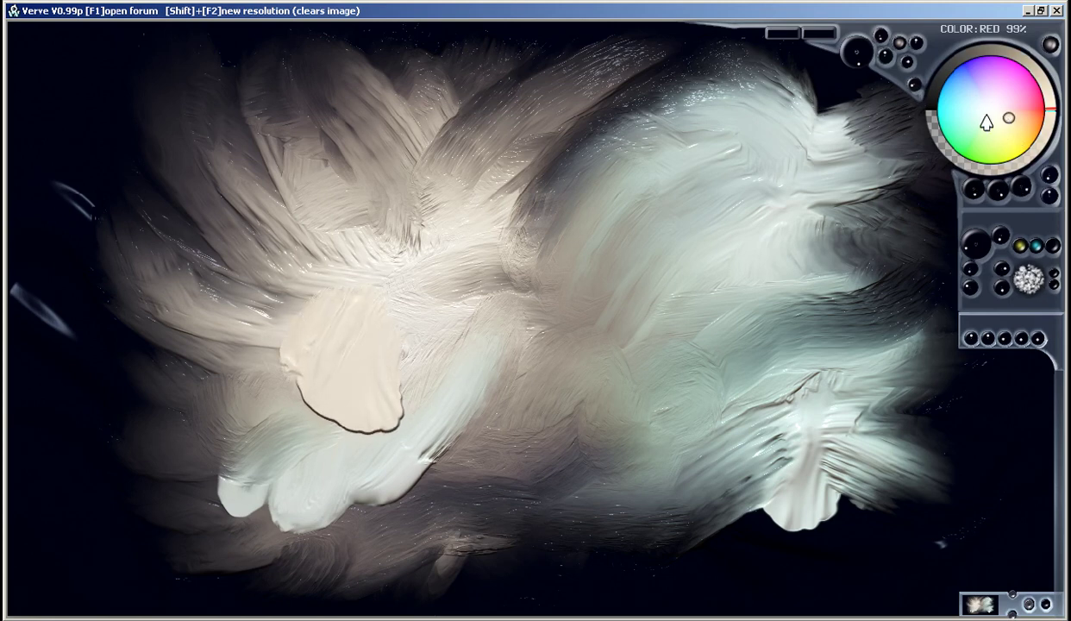
pyautogui.moveTo(465, 337)
pyautogui.mouseDown()
pyautogui.moveTo(406, 382)
pyautogui.moveTo(394, 358)
pyautogui.moveTo(335, 334)
pyautogui.moveTo(440, 362)
pyautogui.moveTo(554, 340)
pyautogui.mouseUp()
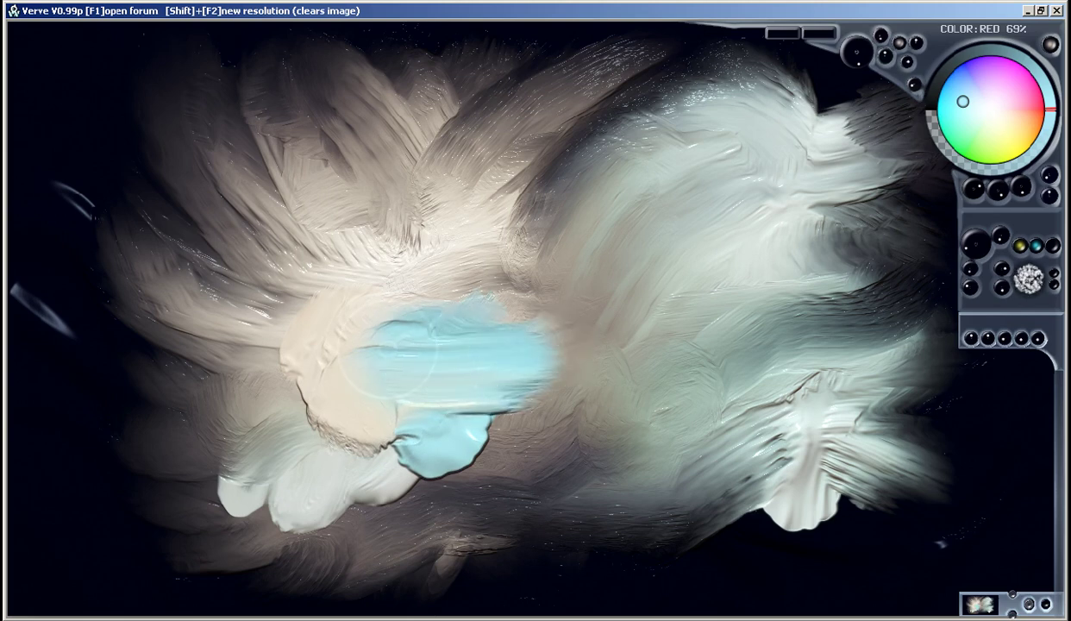
pyautogui.moveTo(382, 403)
pyautogui.mouseDown()
pyautogui.moveTo(352, 344)
pyautogui.moveTo(276, 414)
pyautogui.moveTo(435, 453)
pyautogui.moveTo(519, 373)
pyautogui.moveTo(618, 345)
pyautogui.mouseUp()
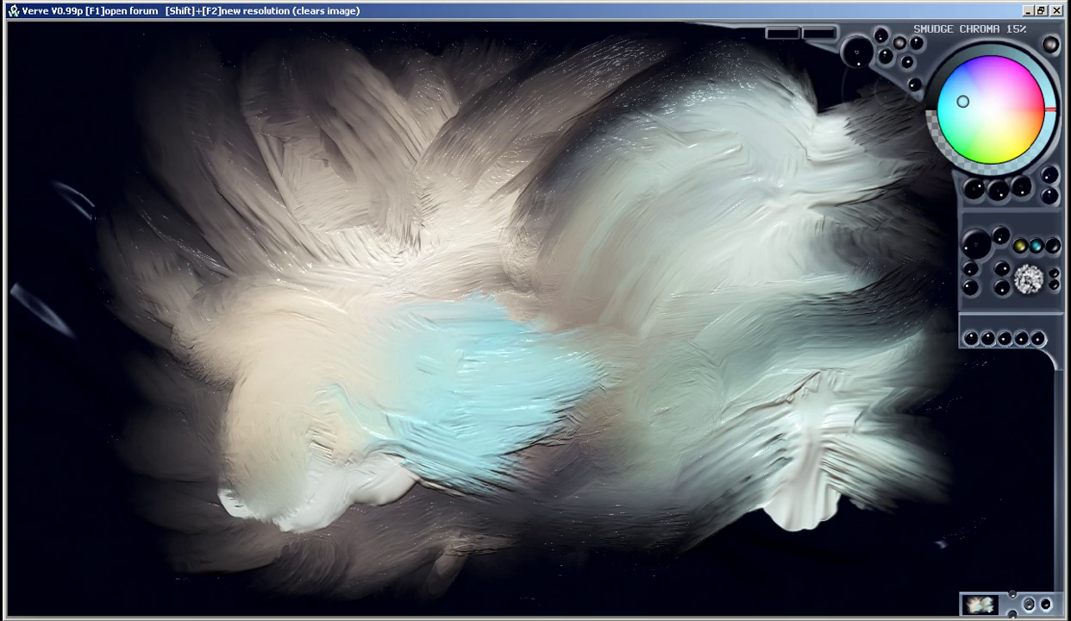
pyautogui.moveTo(436, 326)
pyautogui.mouseDown()
pyautogui.moveTo(526, 204)
pyautogui.moveTo(318, 310)
pyautogui.moveTo(297, 259)
pyautogui.mouseUp()
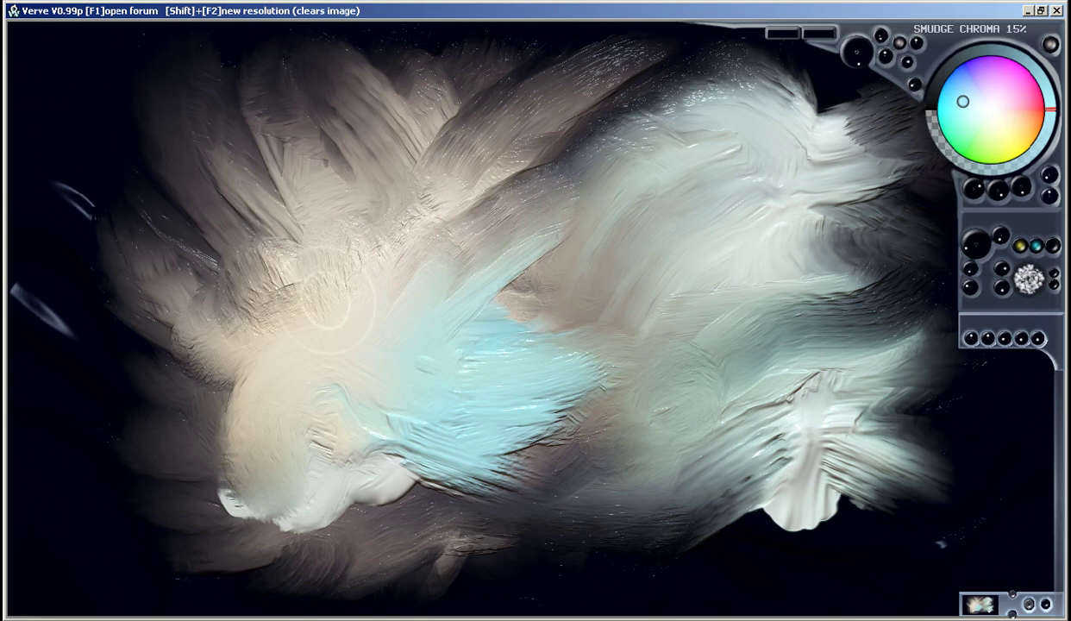